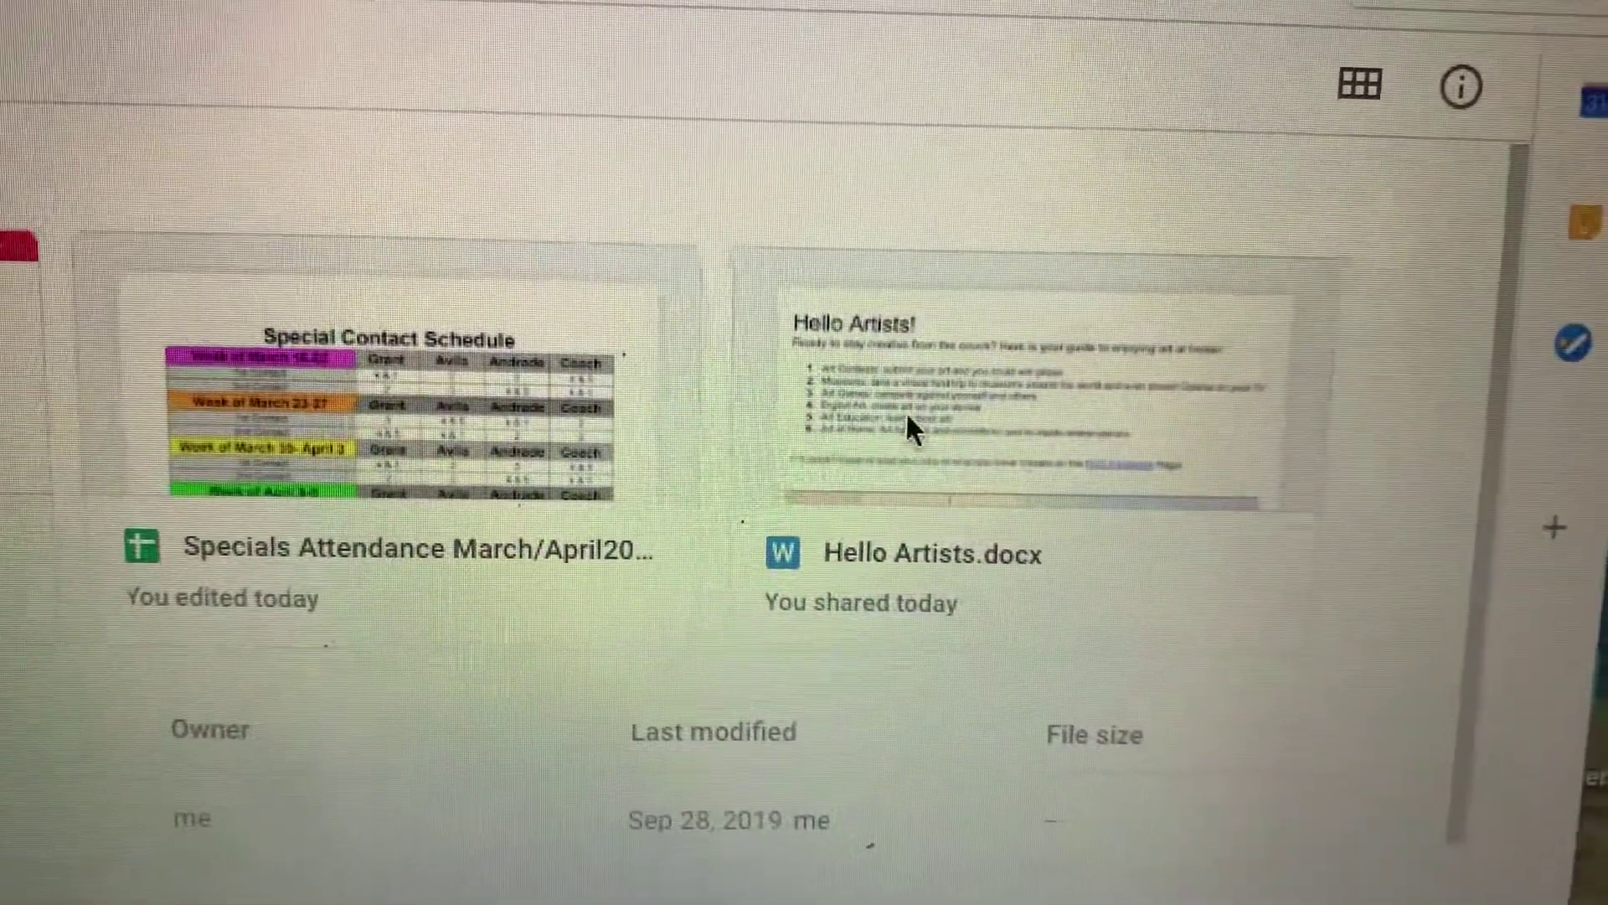
Get a shareable link for Hello Artists.docx so anyone with the link can view it.
{"action": "right_click", "coordinate": [907, 434]}
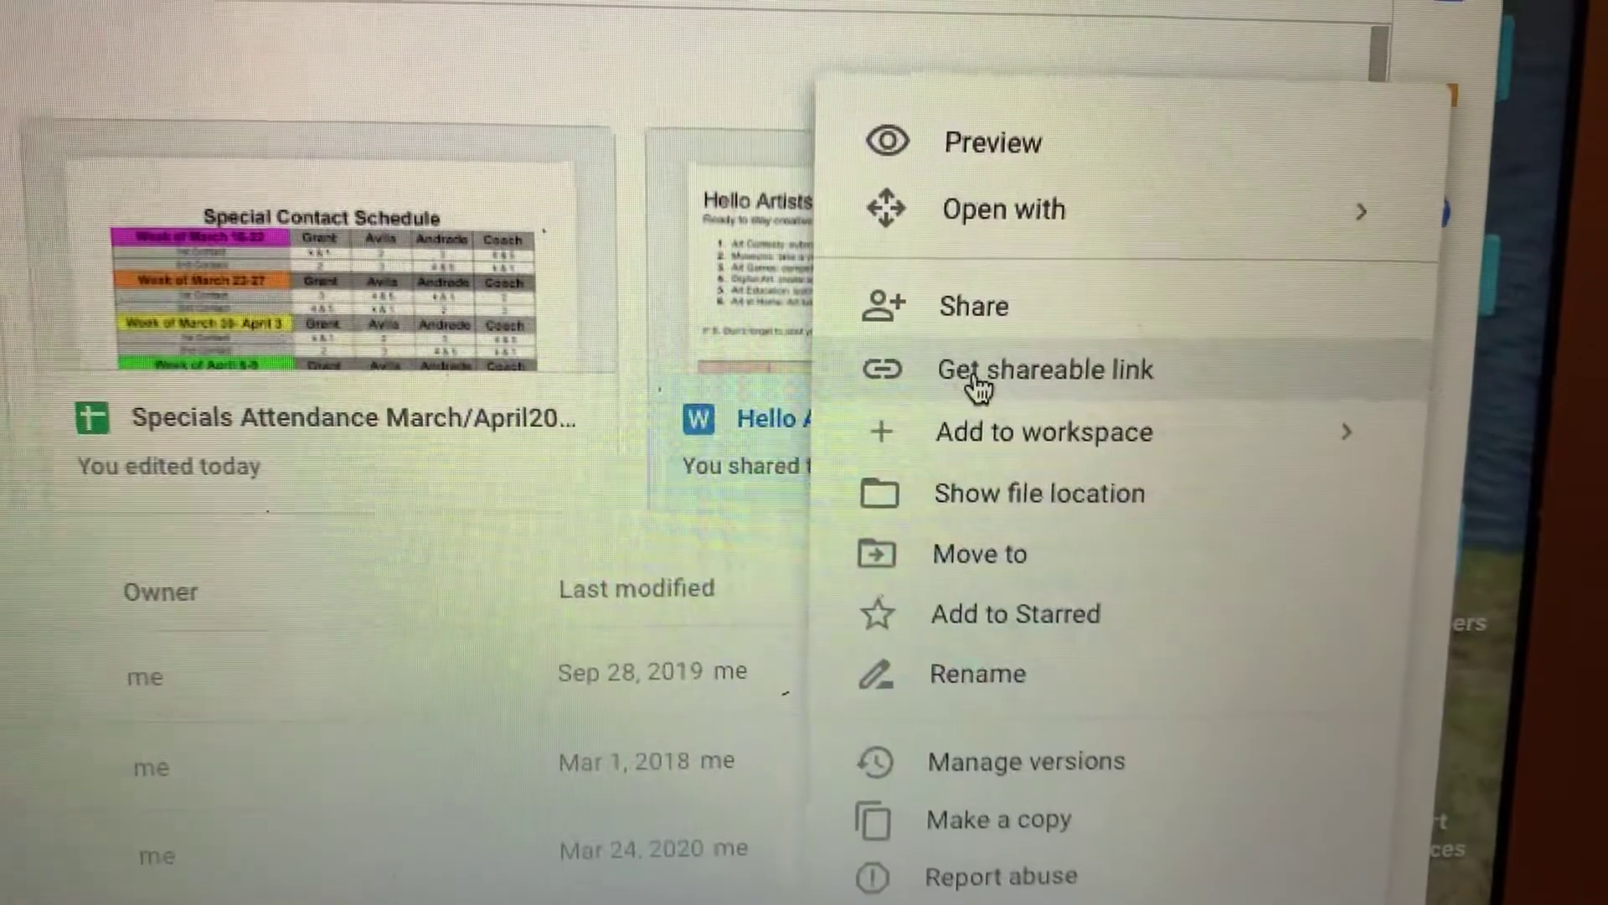
{"action": "left_click", "coordinate": [924, 368]}
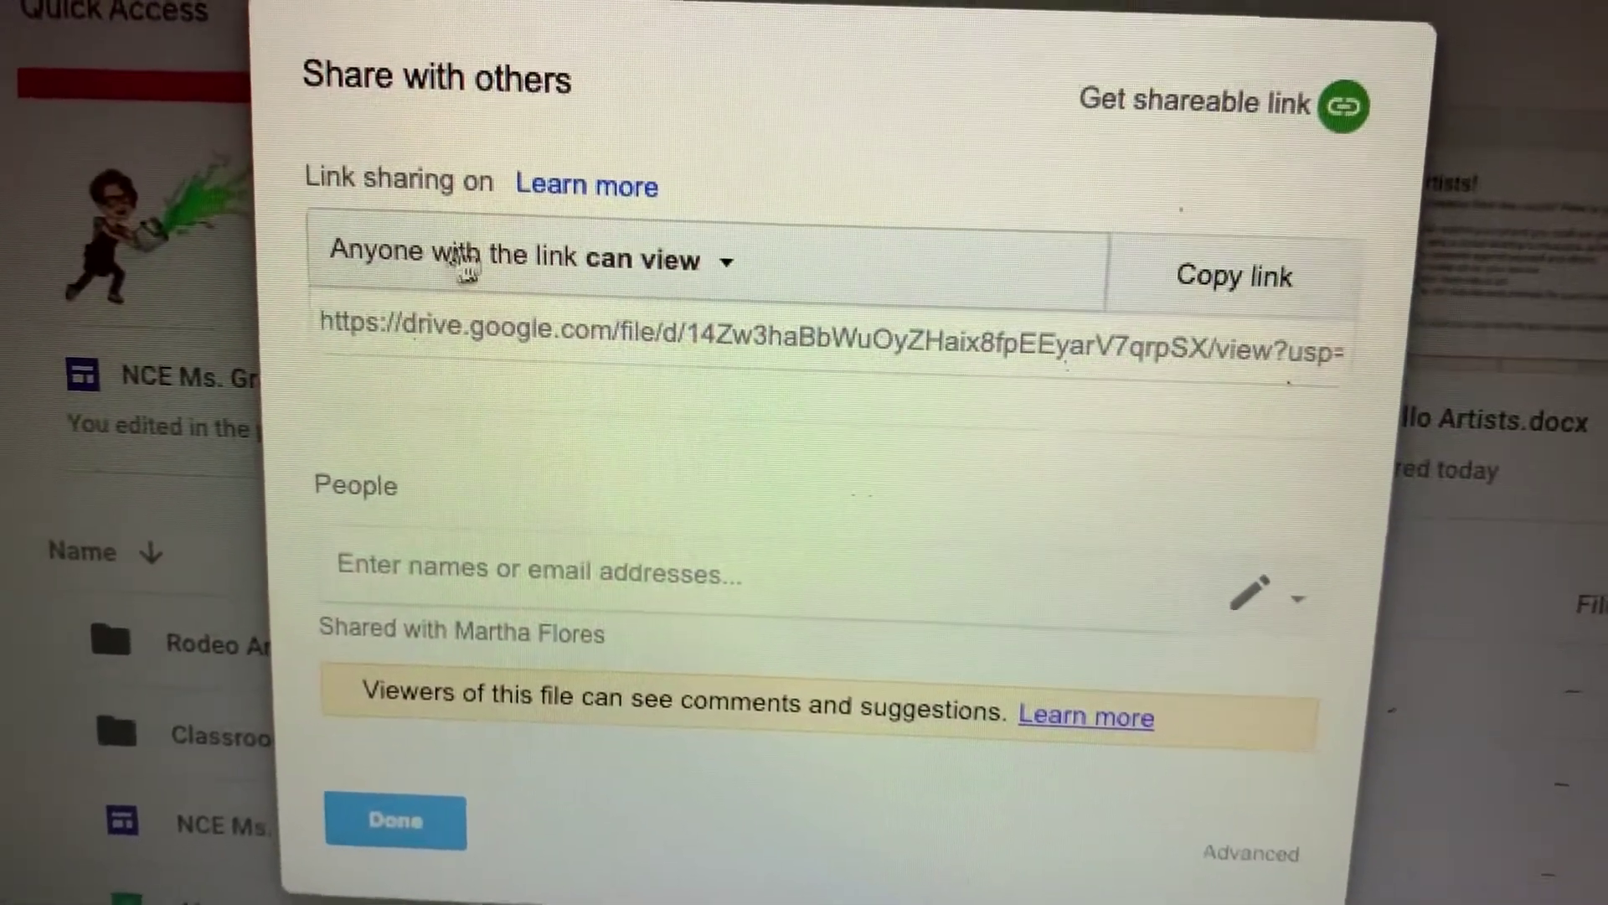
Leave 'Anyone with the link can view' selected and save the sharing settings with Done.
{"action": "left_click", "coordinate": [777, 290]}
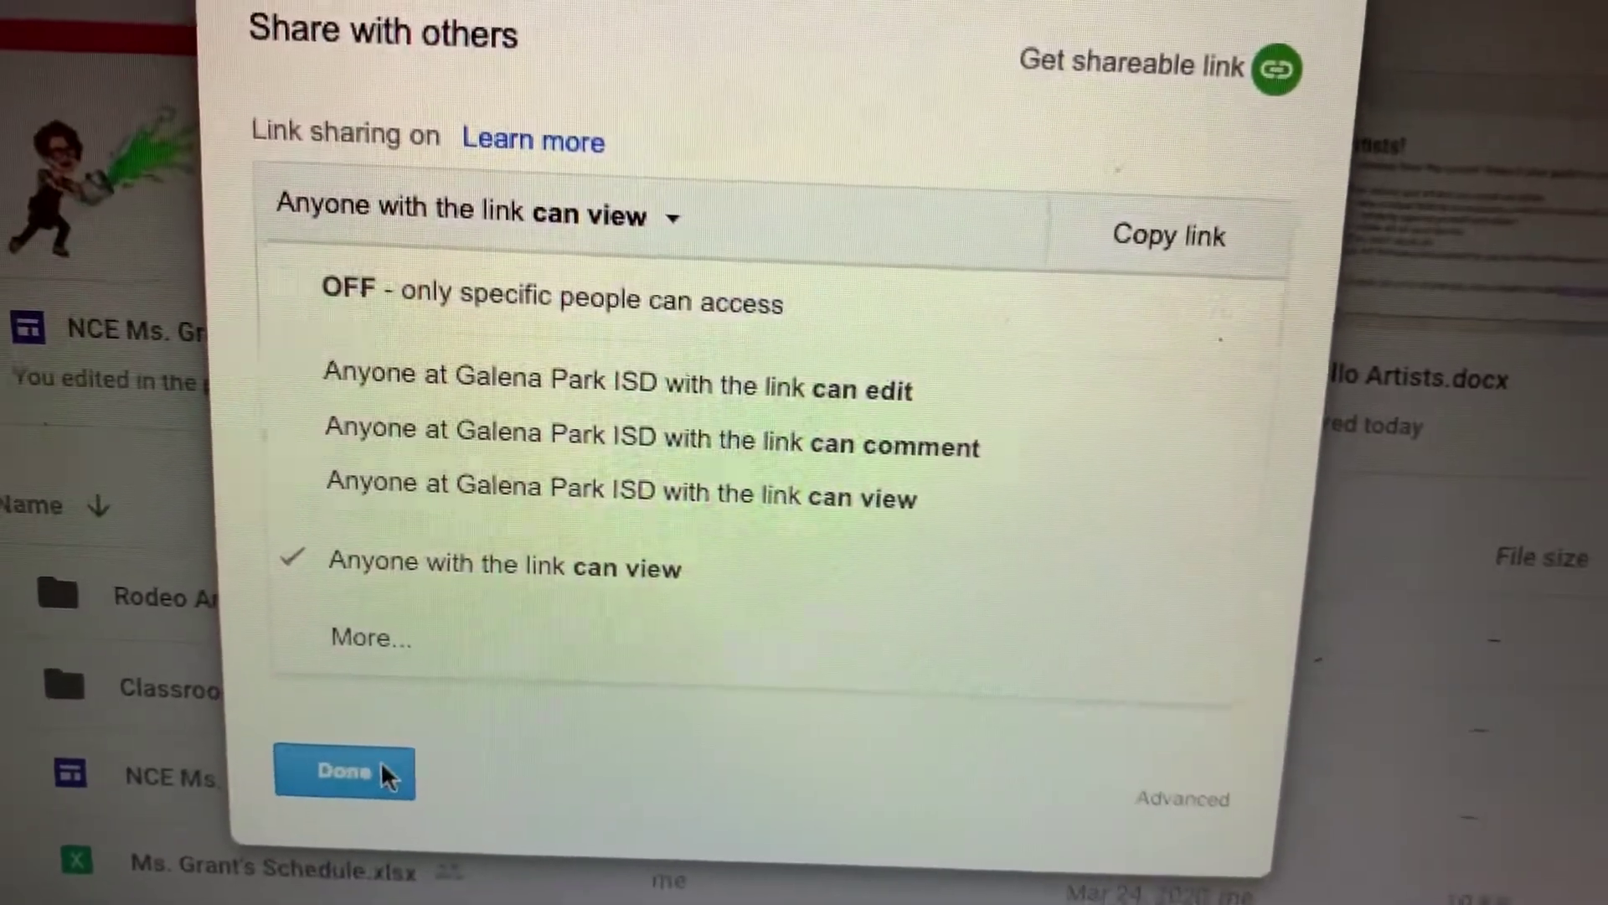
{"action": "left_click", "coordinate": [383, 761]}
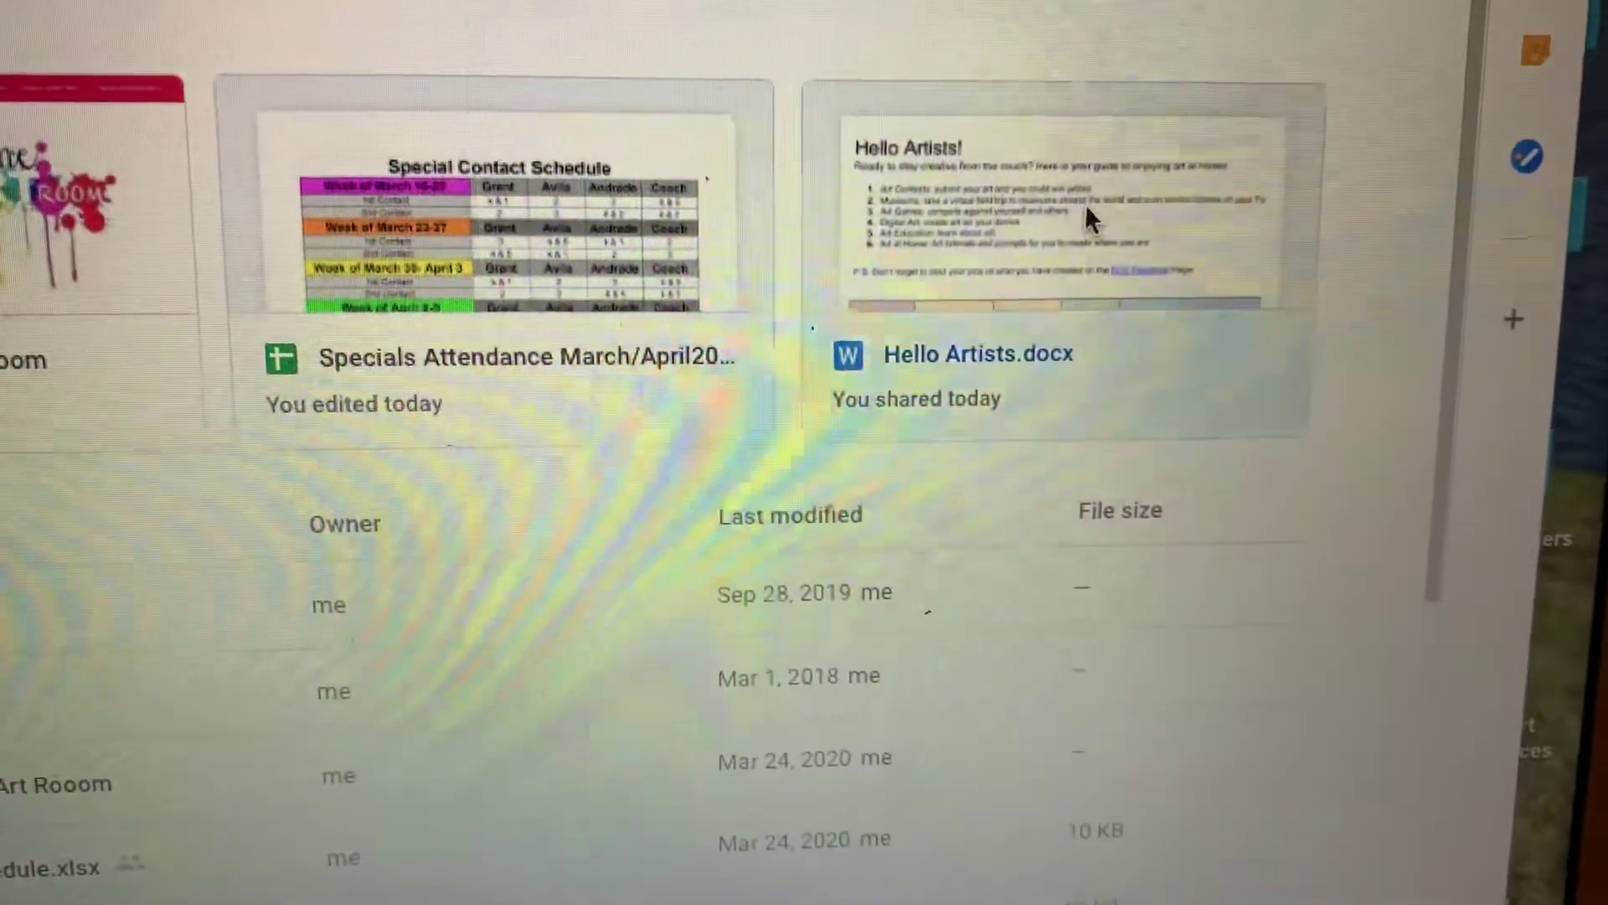
{"action": "right_click", "coordinate": [1112, 194]}
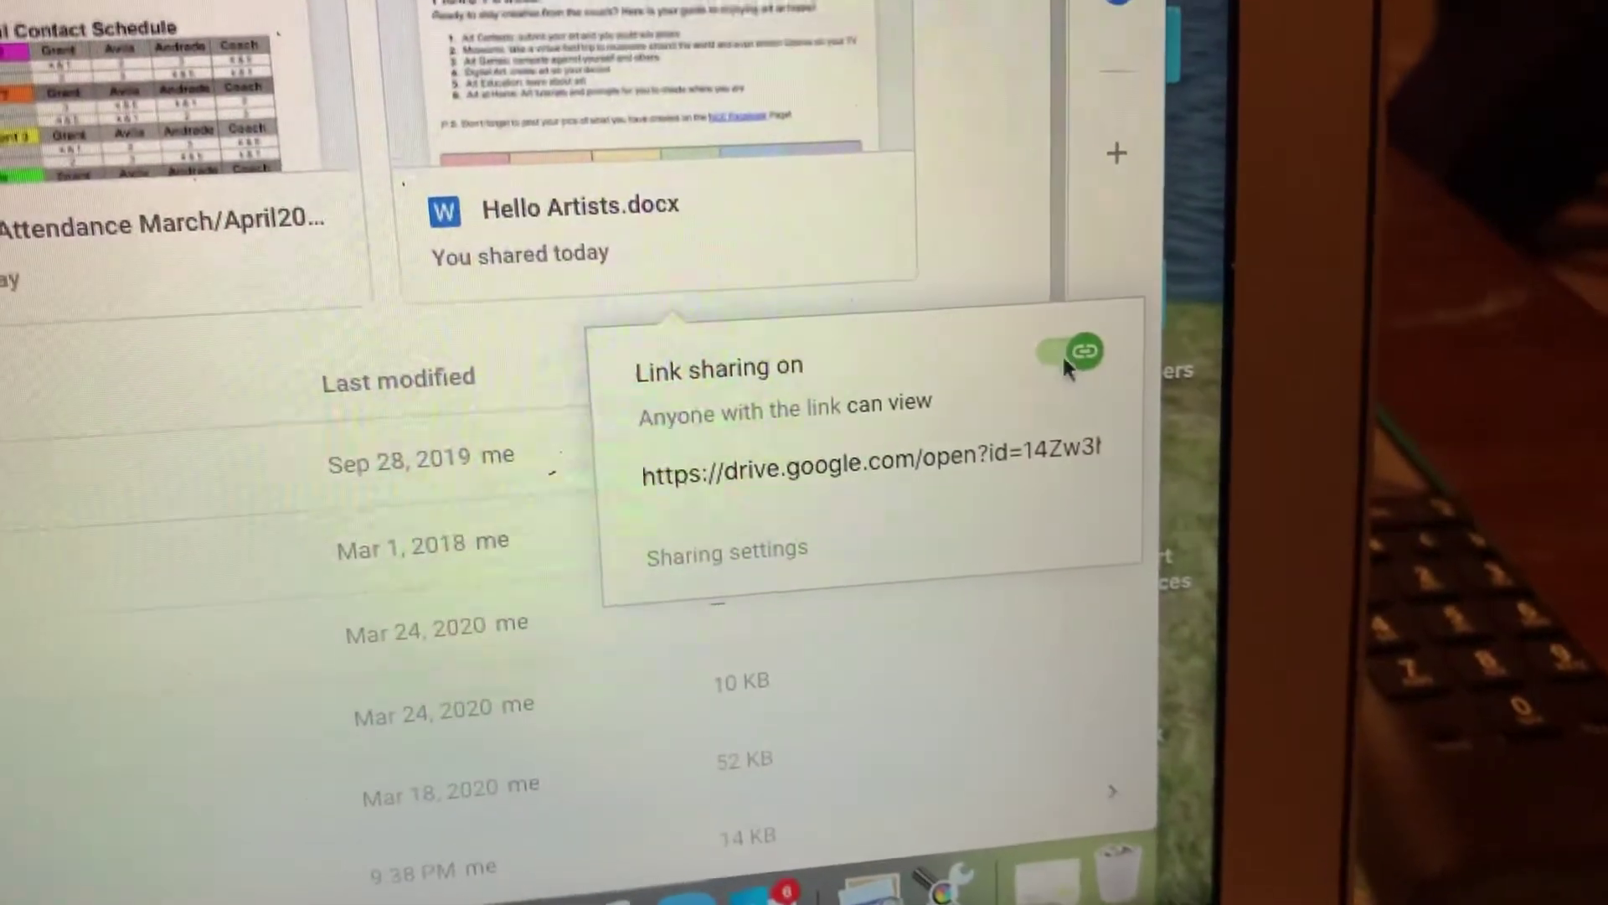
Toggle Hello Artists.docx link sharing off and on, leaving Galena Park ISD link viewing.
{"action": "left_click", "coordinate": [1070, 359]}
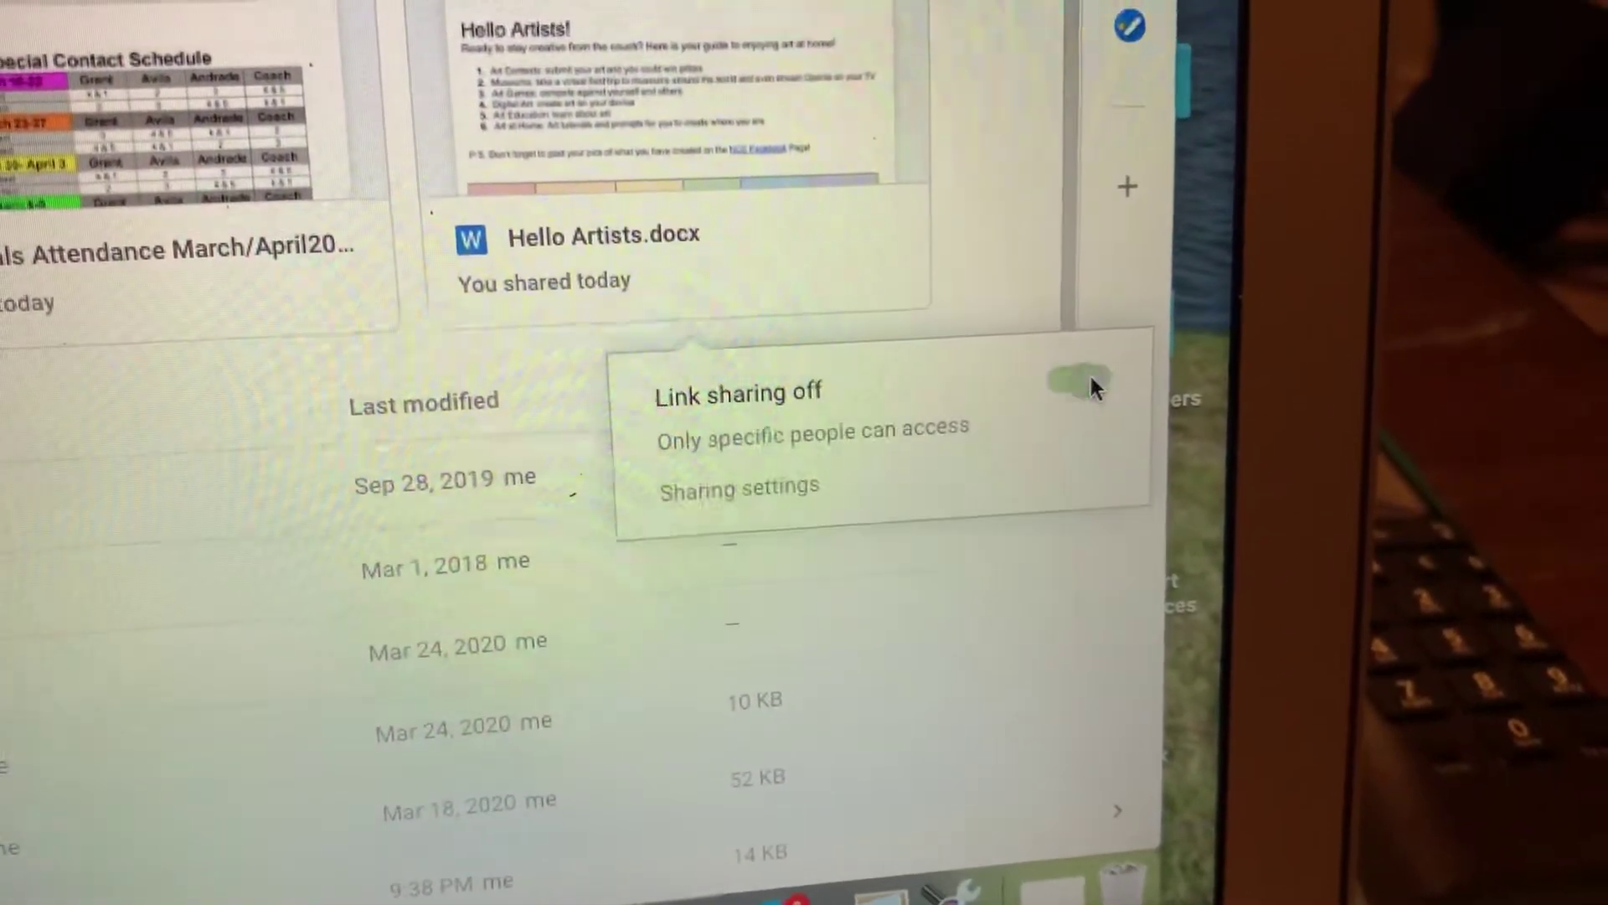
{"action": "left_click", "coordinate": [1064, 388]}
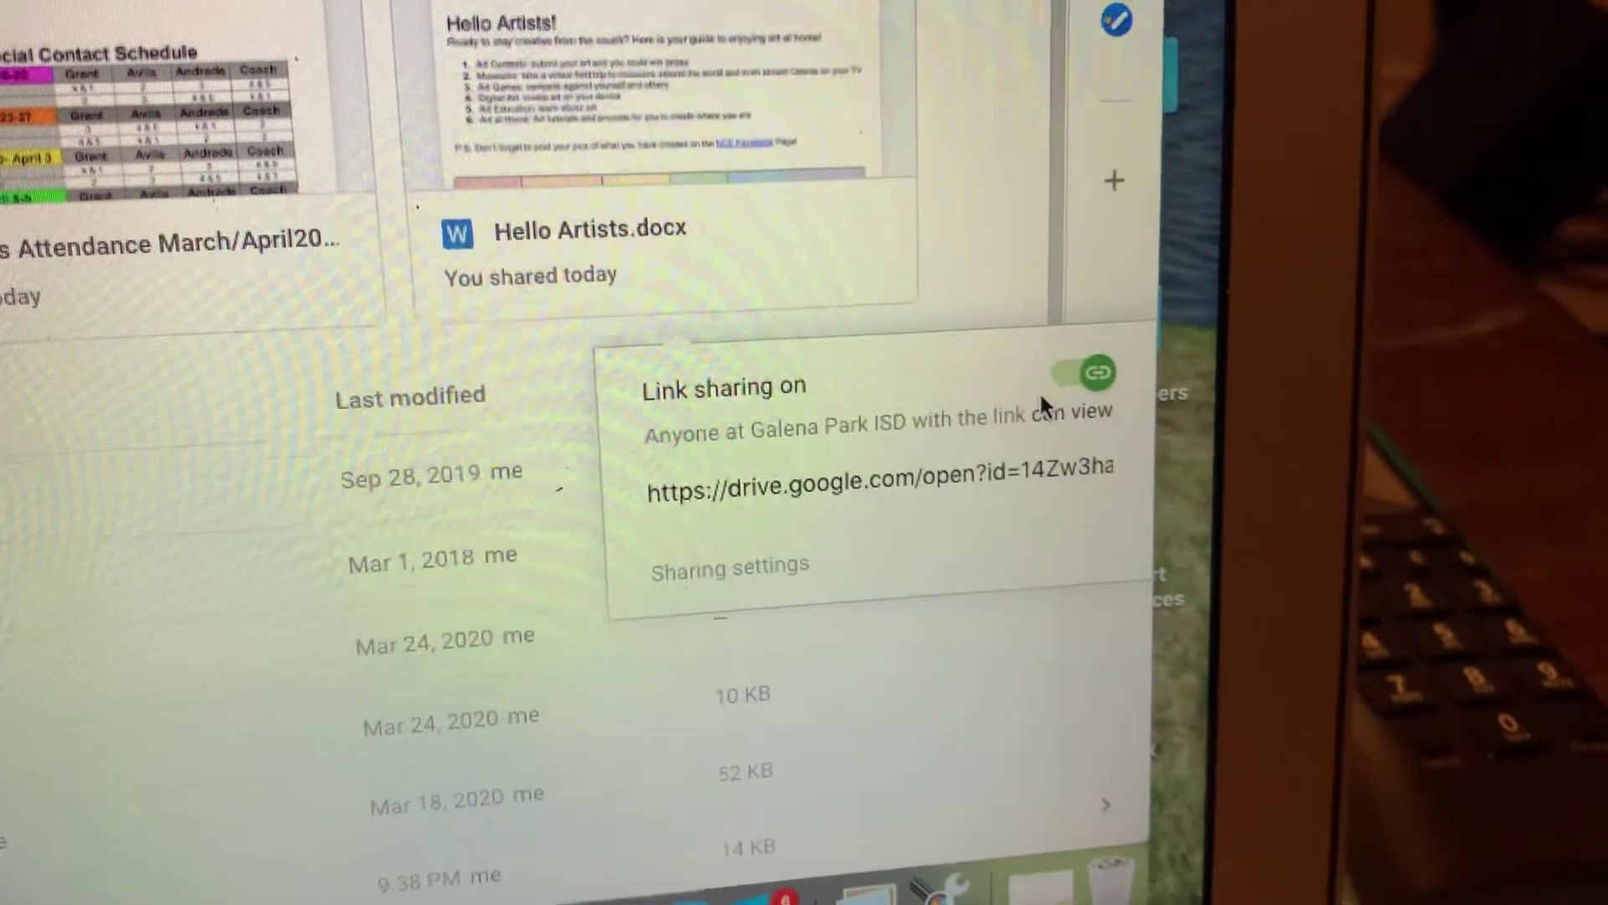
{"action": "left_click", "coordinate": [1045, 395]}
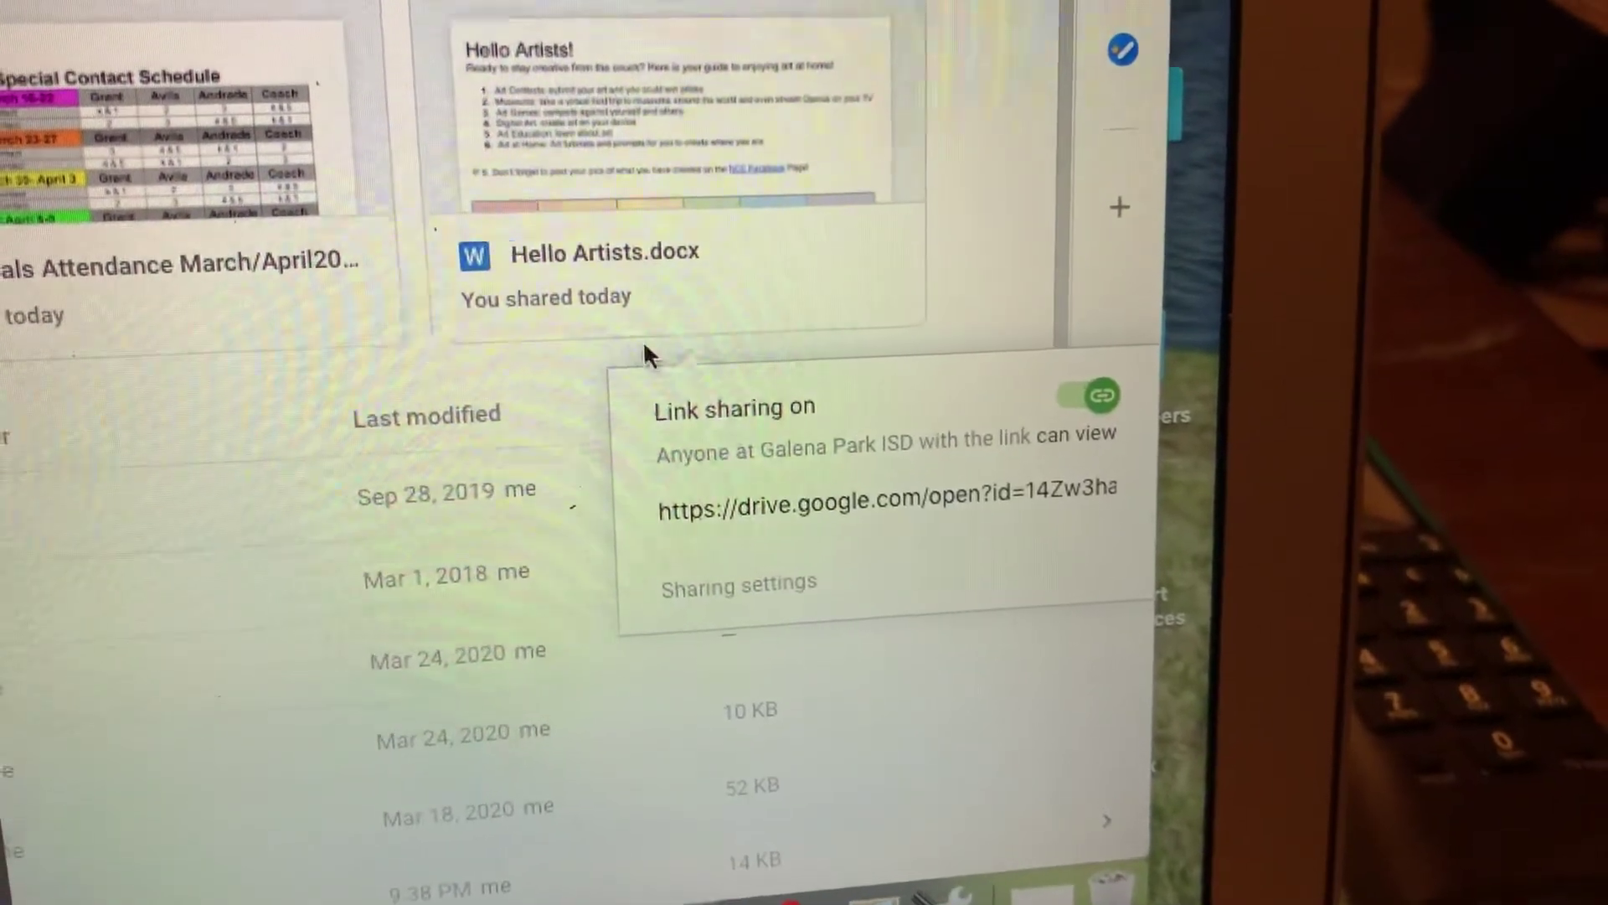